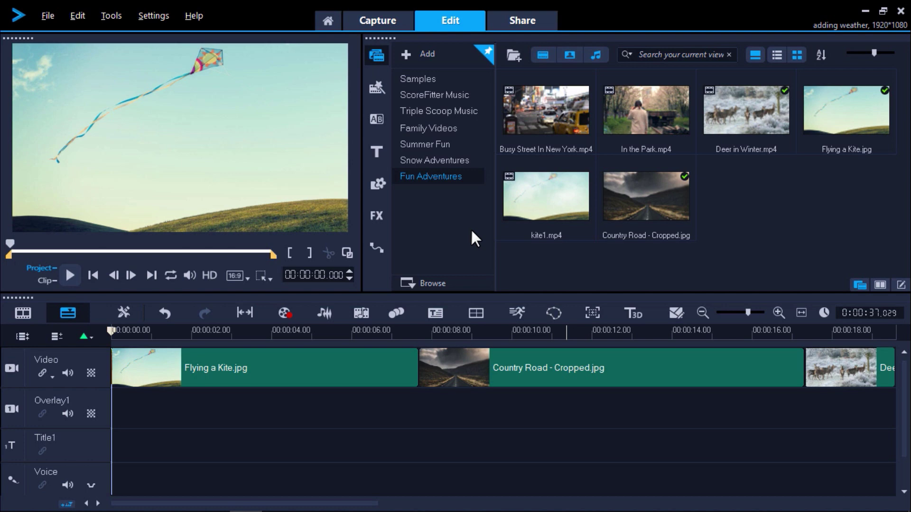
Apply the Special category's Wind filter to Flying a Kite.jpg and preview it.
click(377, 213)
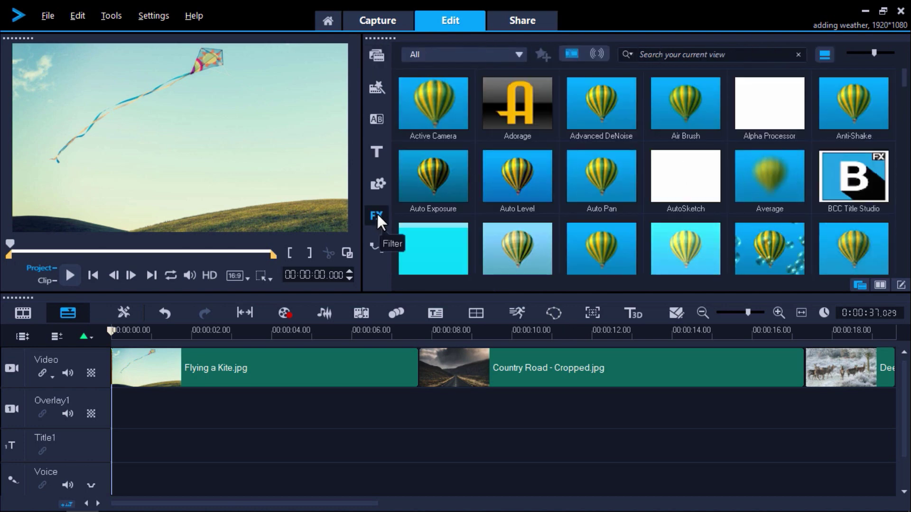
click(521, 57)
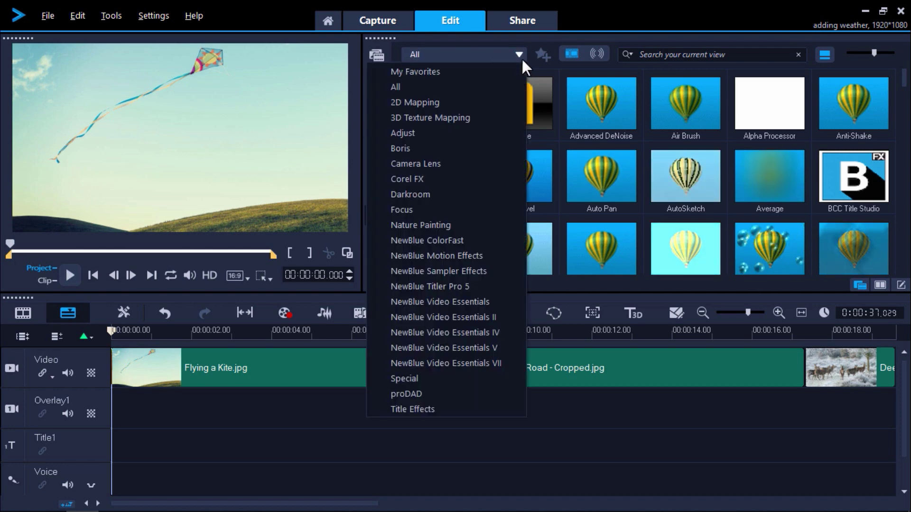
click(472, 378)
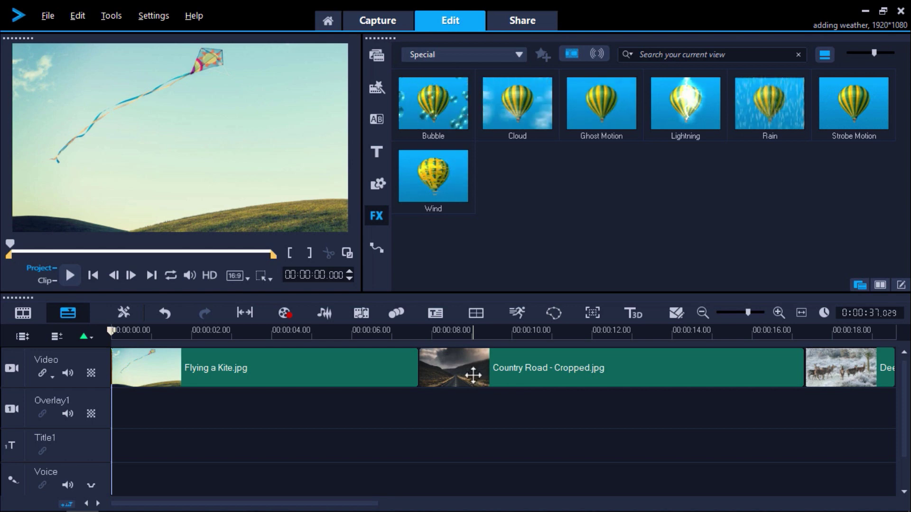
drag(441, 176, 321, 362)
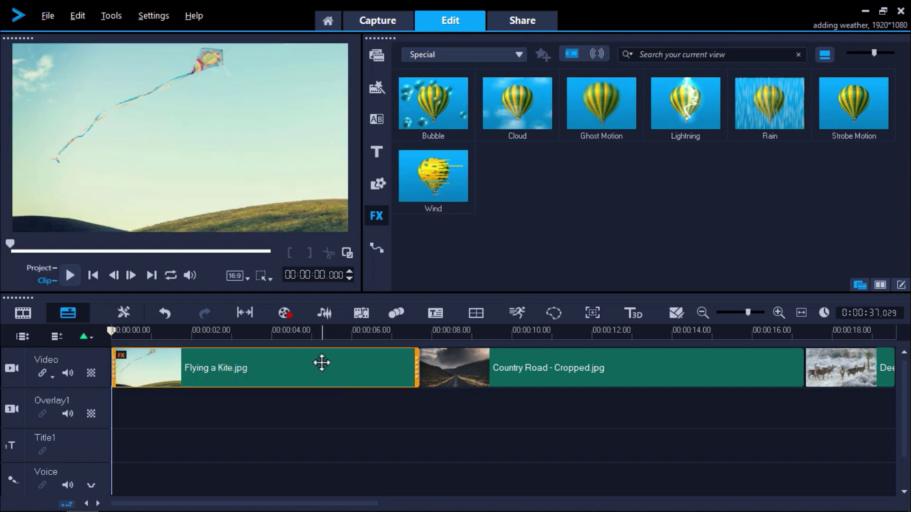
click(70, 274)
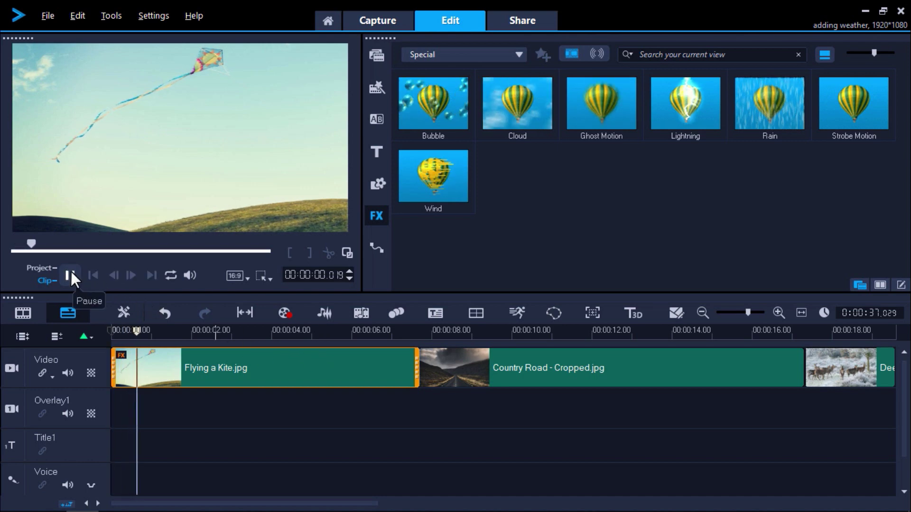
click(70, 274)
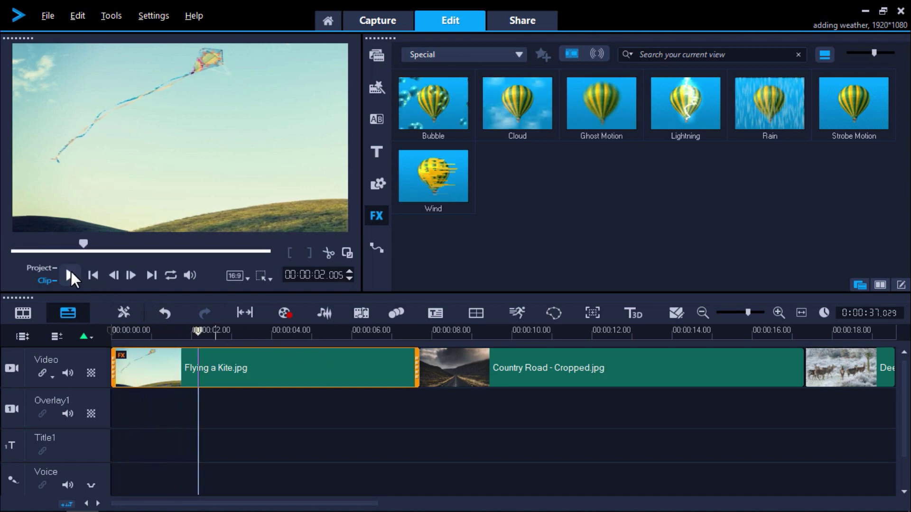
Switch the kite clip's Wind filter to the sixth preset style.
double_click(211, 369)
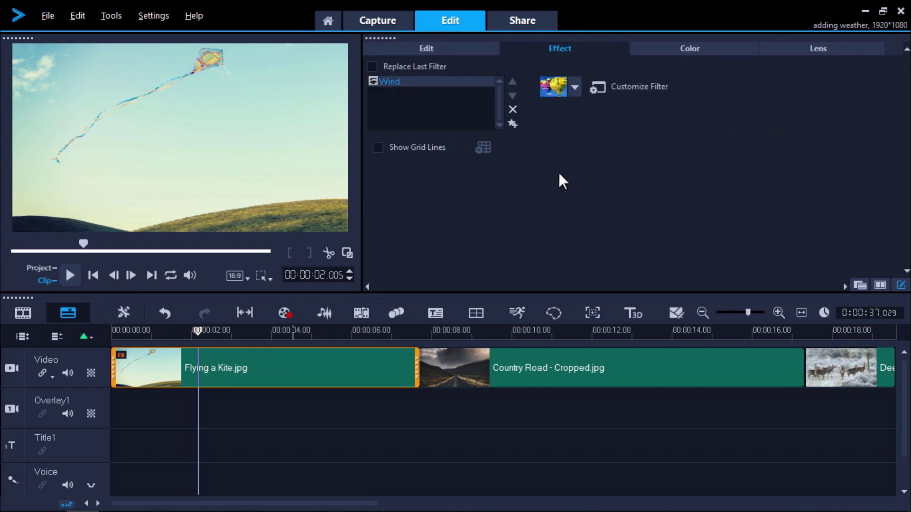
click(576, 88)
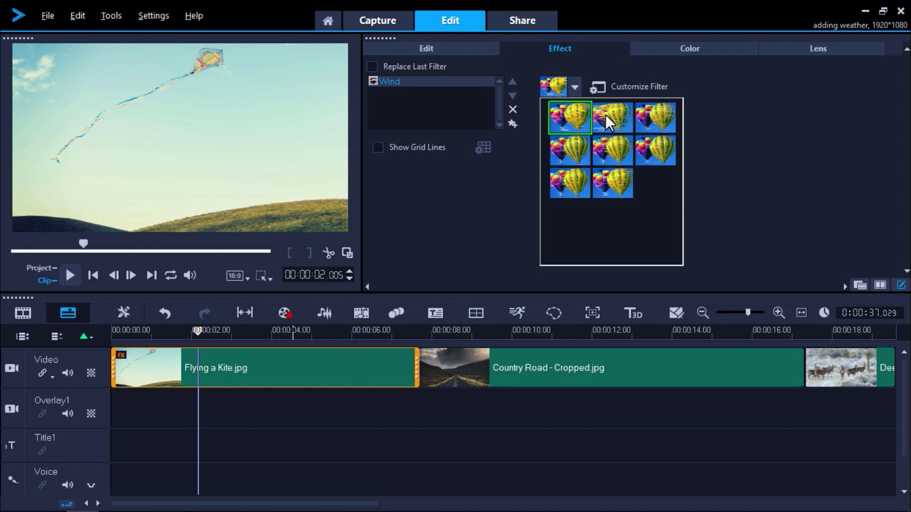
click(656, 117)
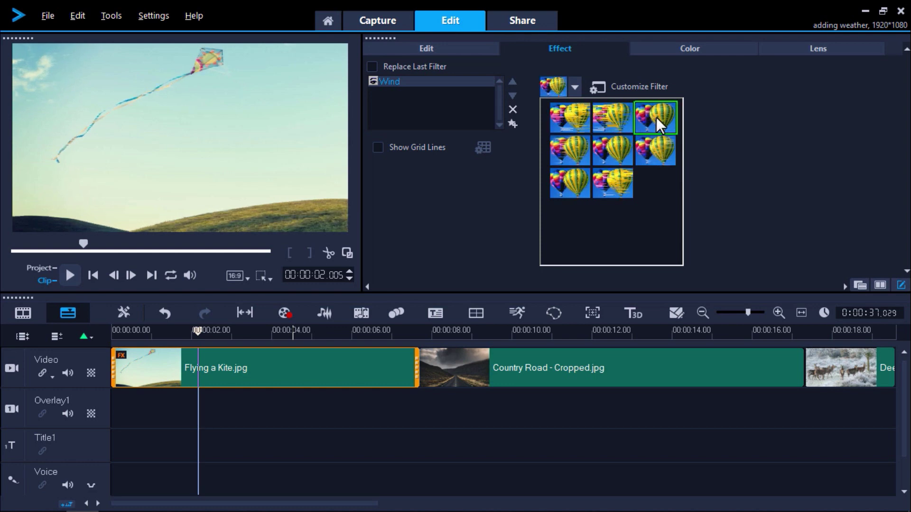
click(655, 155)
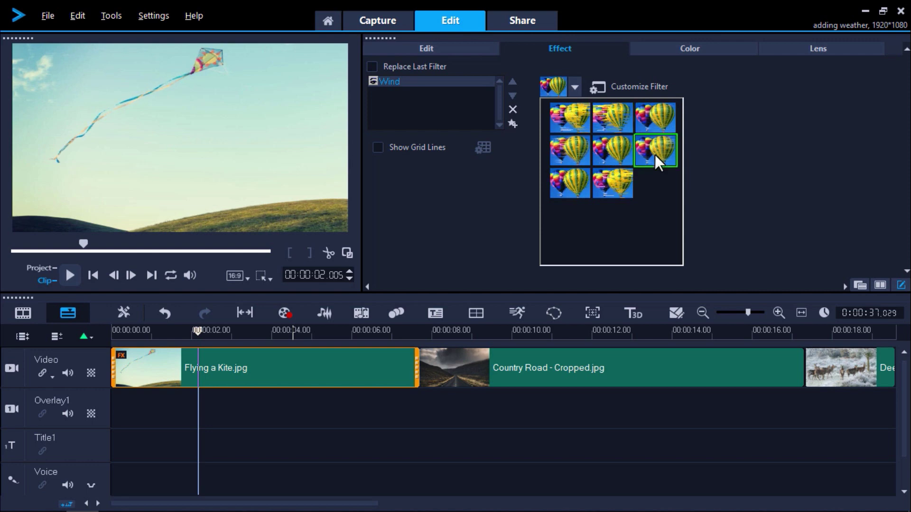
click(720, 159)
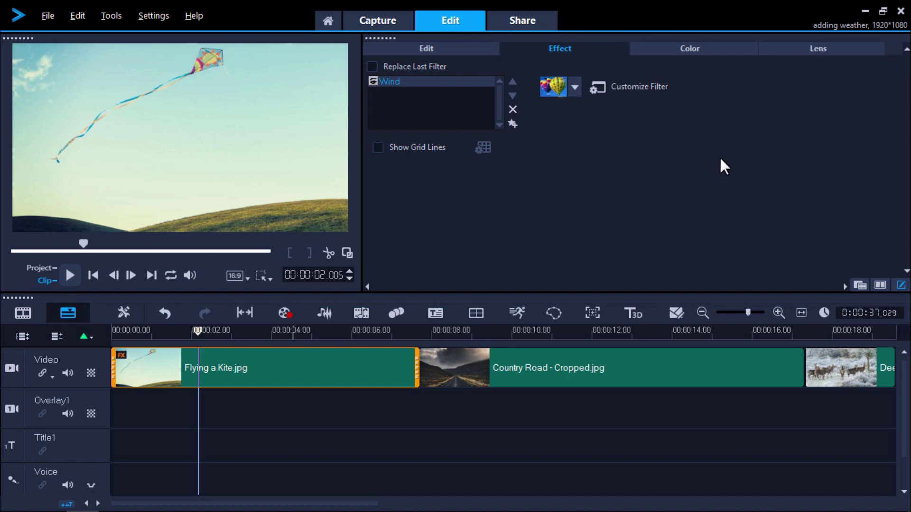
Drop the Cloud filter onto Flying a Kite.jpg and confirm it is listed beneath Wind.
click(858, 286)
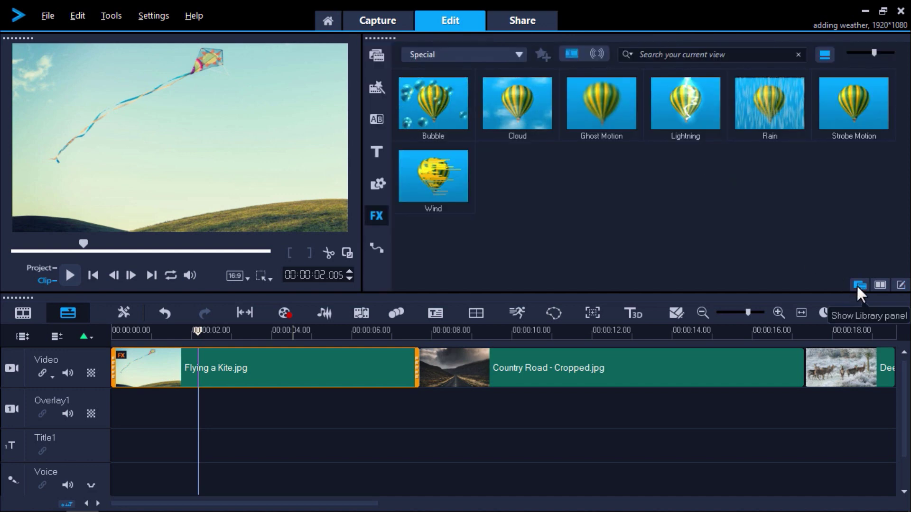
click(527, 115)
drag(526, 114, 263, 358)
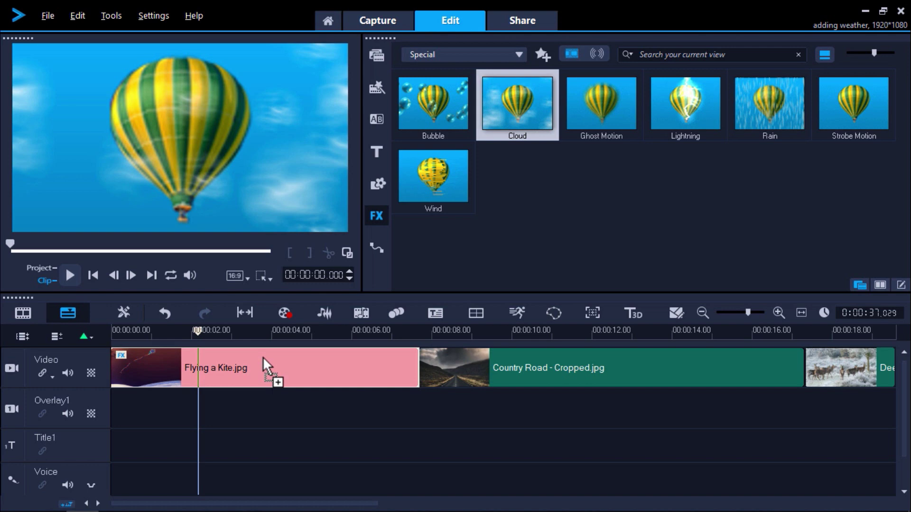
drag(263, 357, 324, 360)
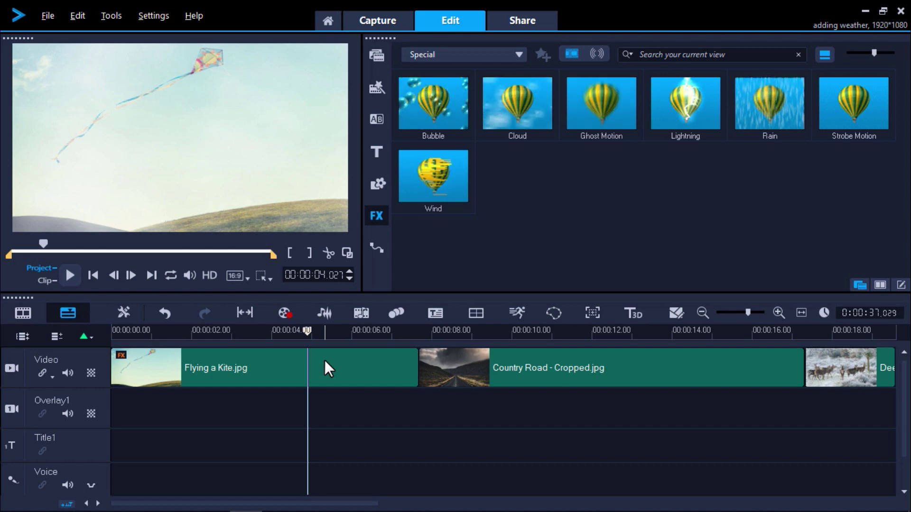
double_click(324, 360)
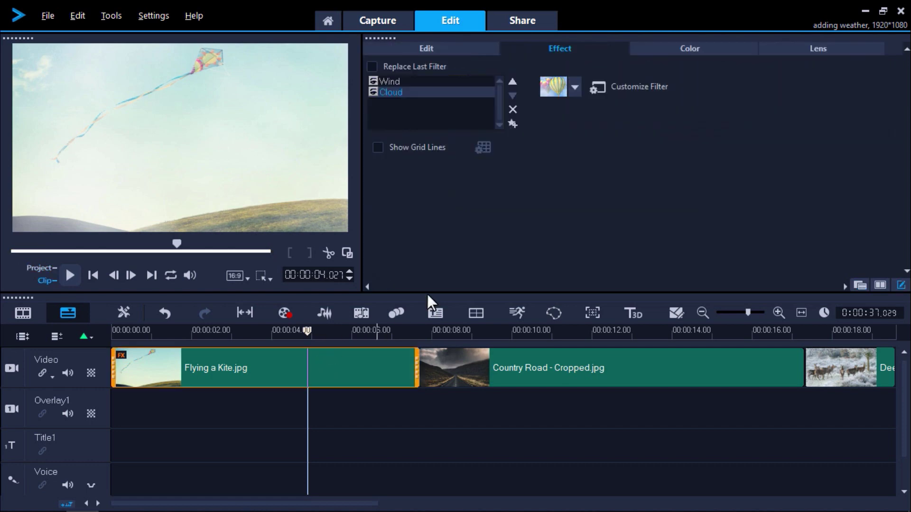
In the Cloud filter's advanced settings, set Motion type to Emitter.
click(604, 89)
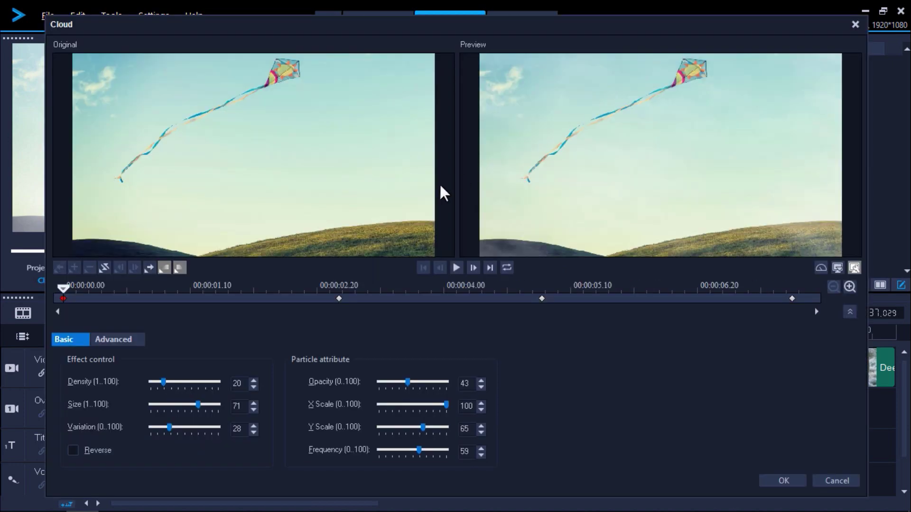
mouse_move(66, 290)
mouse_down()
mouse_move(315, 288)
mouse_move(508, 315)
mouse_move(645, 315)
mouse_move(303, 319)
mouse_move(55, 298)
mouse_up()
click(101, 341)
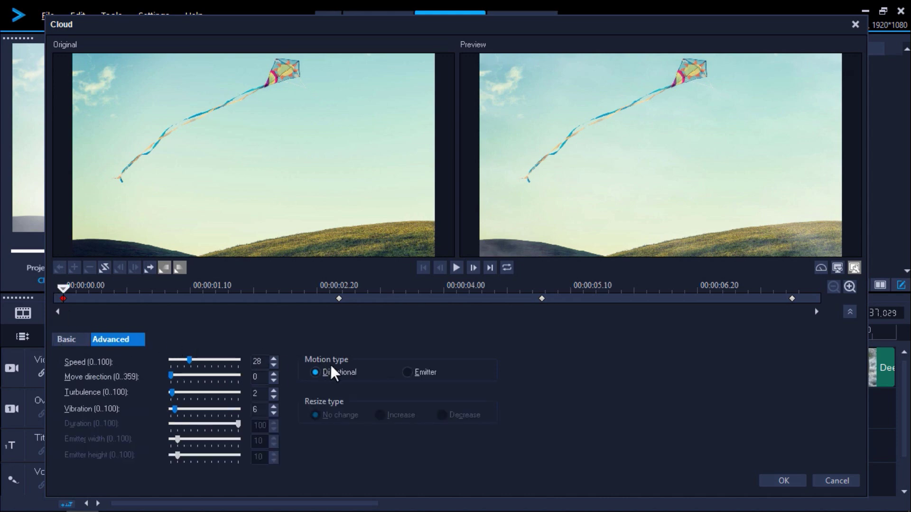
click(419, 376)
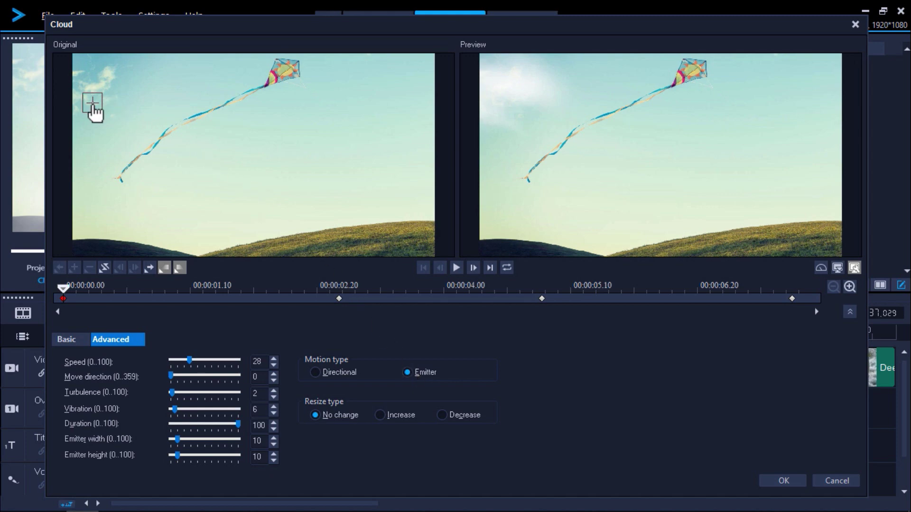
Place the cloud emitter in the upper-left sky with width 81 and height 42.
drag(95, 112, 96, 78)
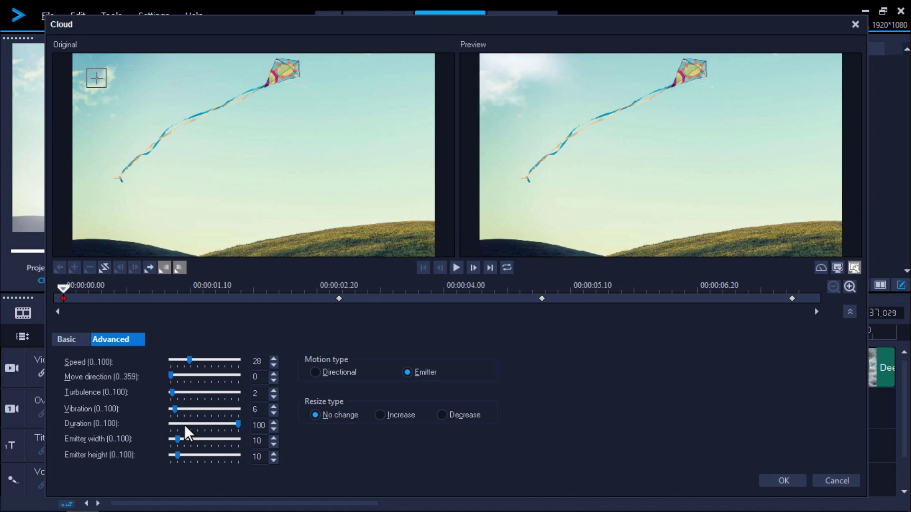
drag(199, 439, 227, 439)
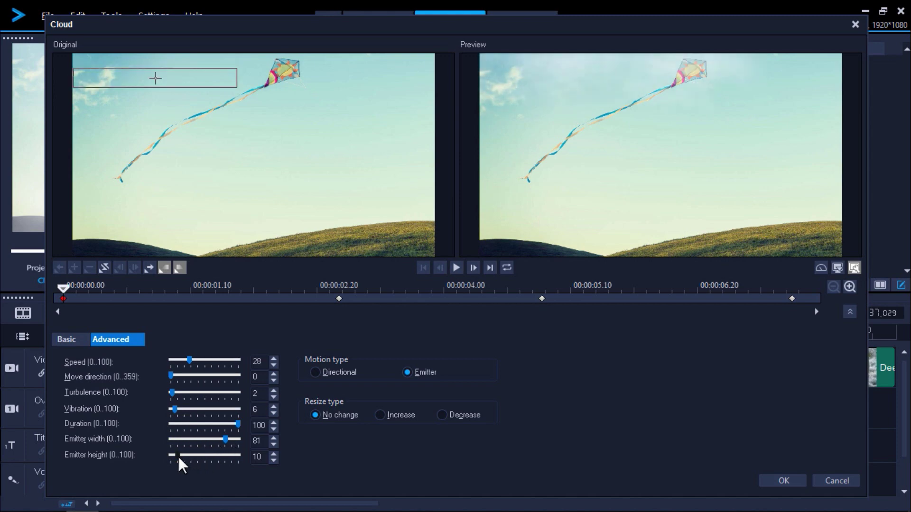
drag(179, 459, 201, 459)
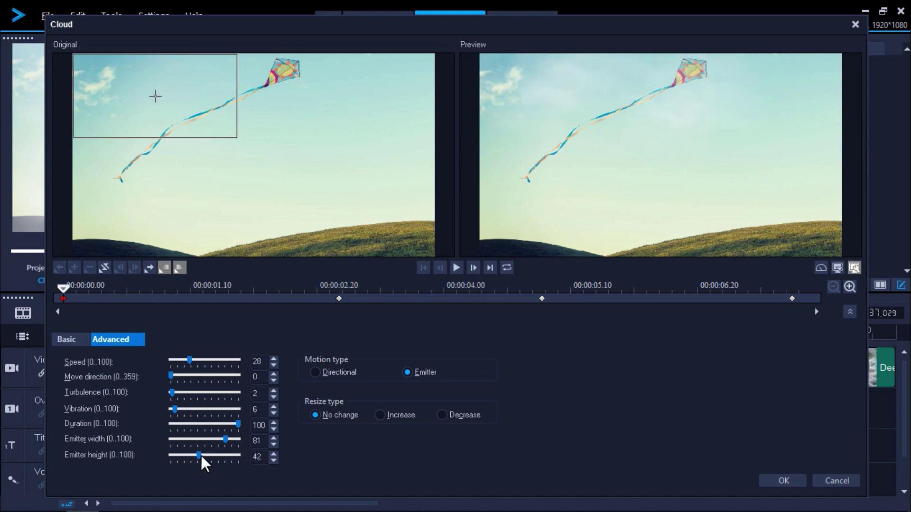
drag(76, 294, 823, 299)
drag(599, 298, 51, 300)
click(773, 479)
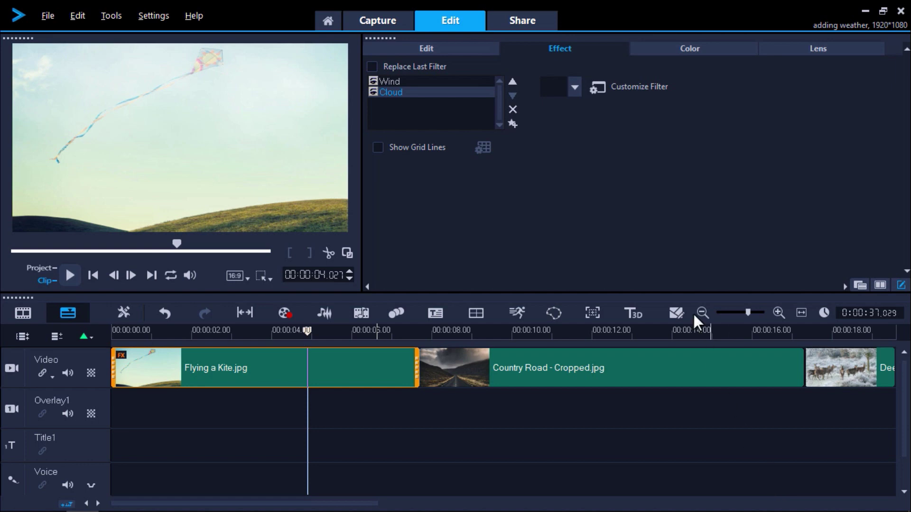
click(513, 81)
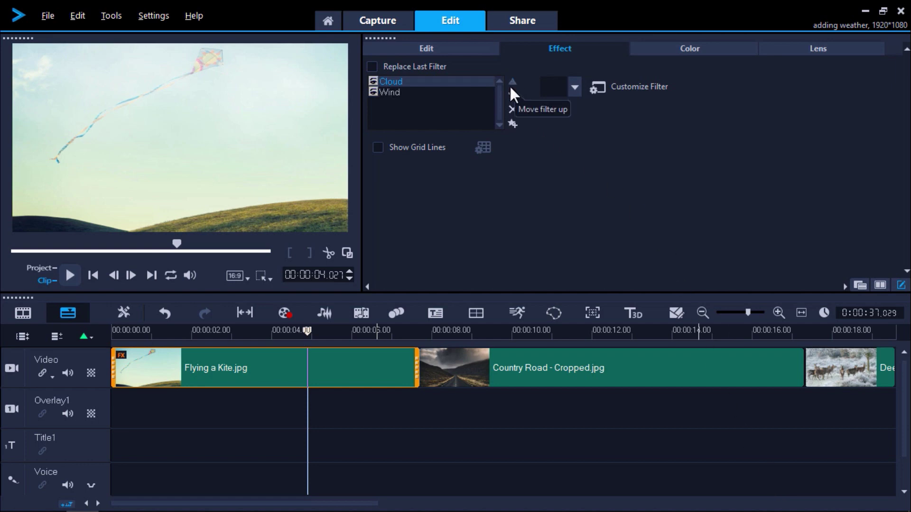
click(511, 95)
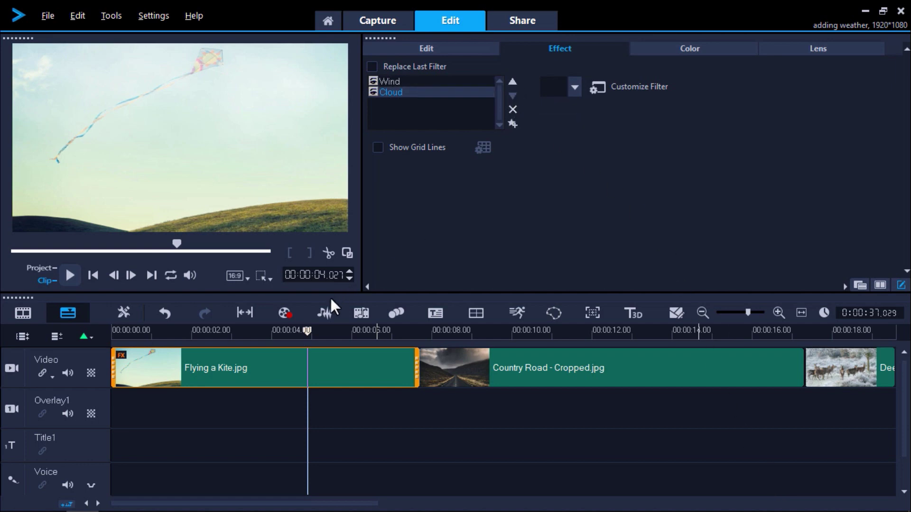
drag(311, 332, 111, 332)
click(70, 277)
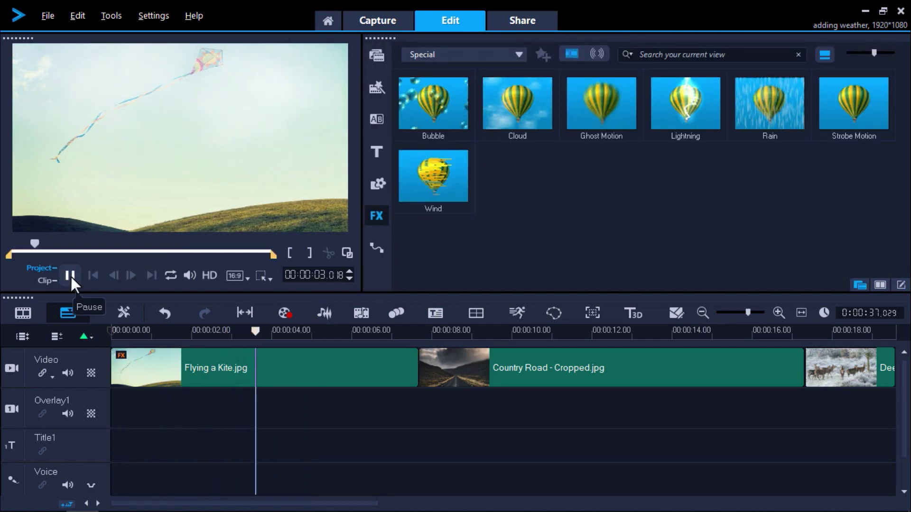
click(70, 277)
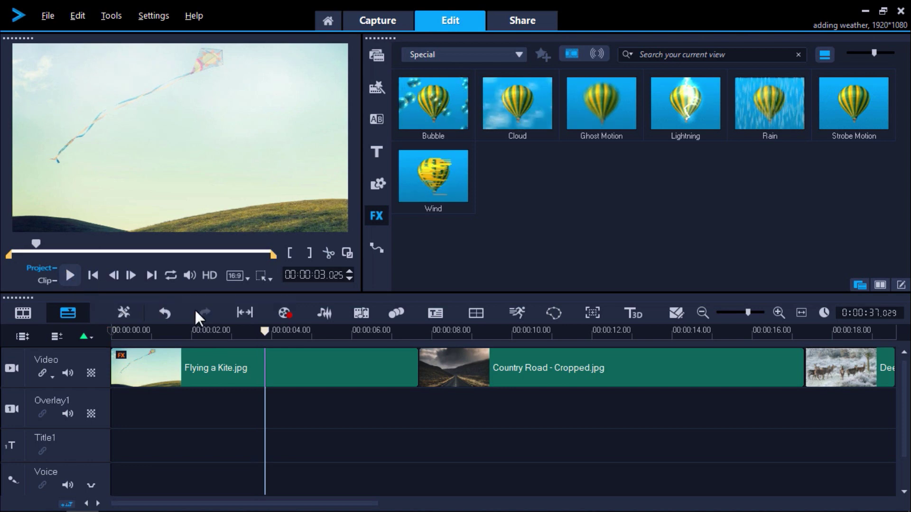
Put the Rain filter on the Country Road clip and view its preset styles.
drag(265, 331, 428, 338)
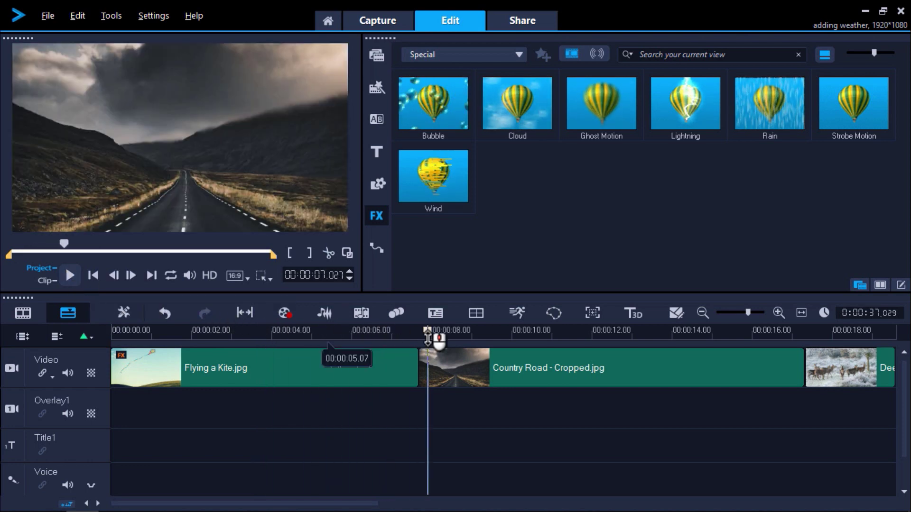
click(766, 112)
drag(736, 176, 643, 358)
click(575, 86)
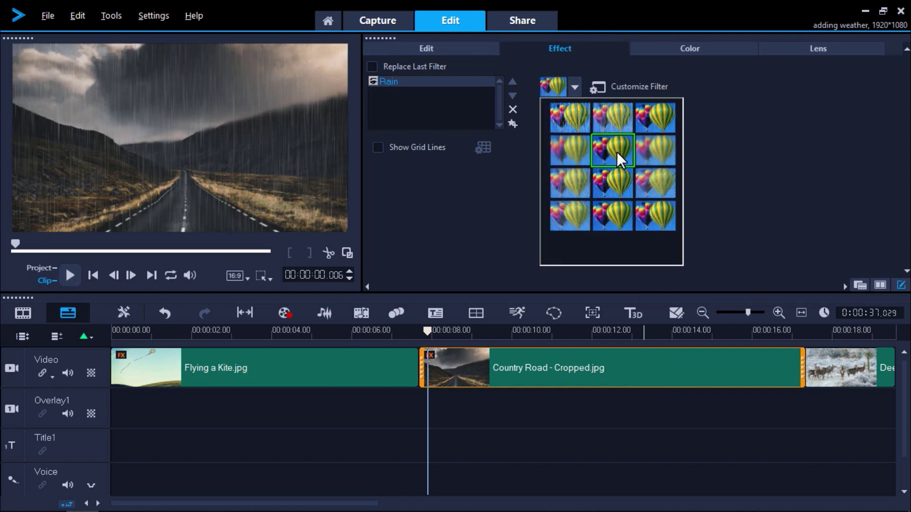
Stack Lightning on top of Rain on the Country Road clip and preview playback.
click(860, 285)
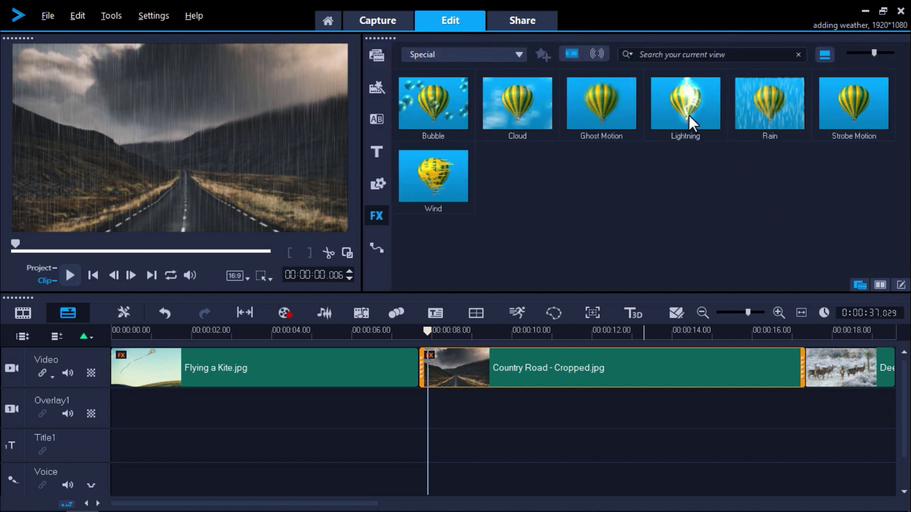
drag(688, 115, 615, 363)
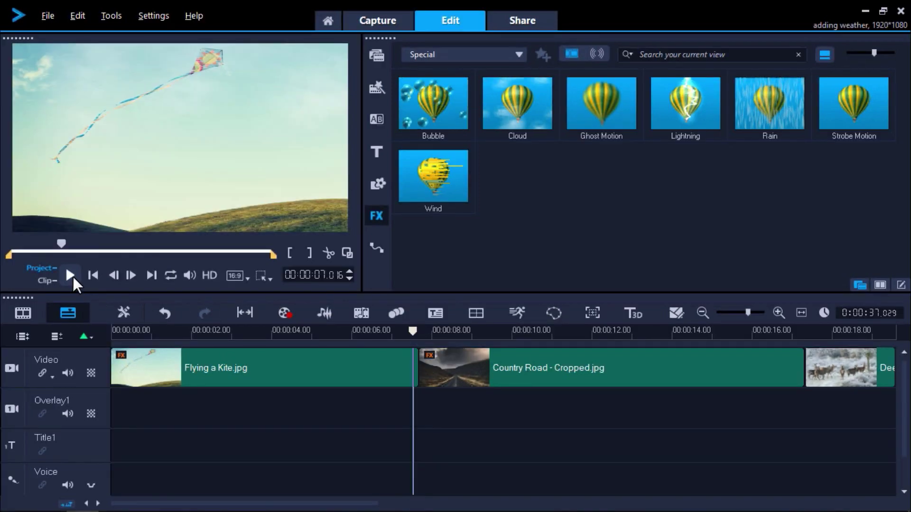
click(70, 275)
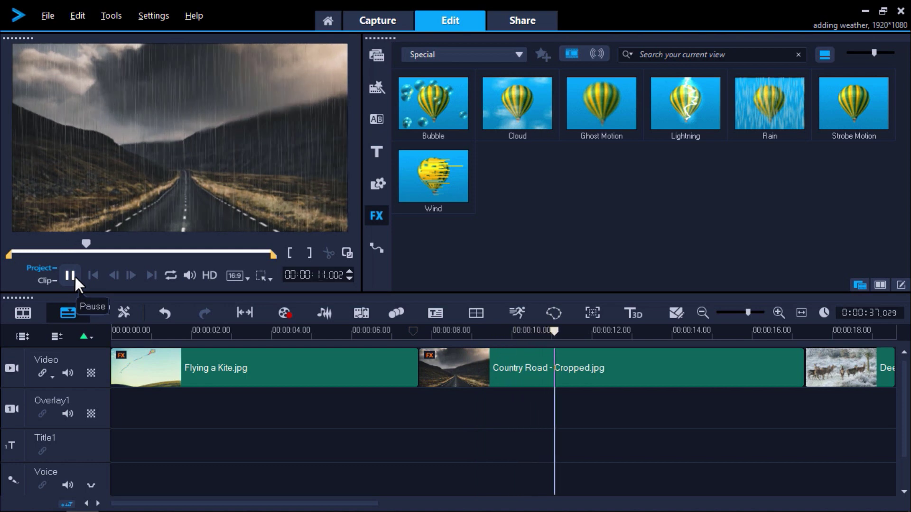
click(70, 275)
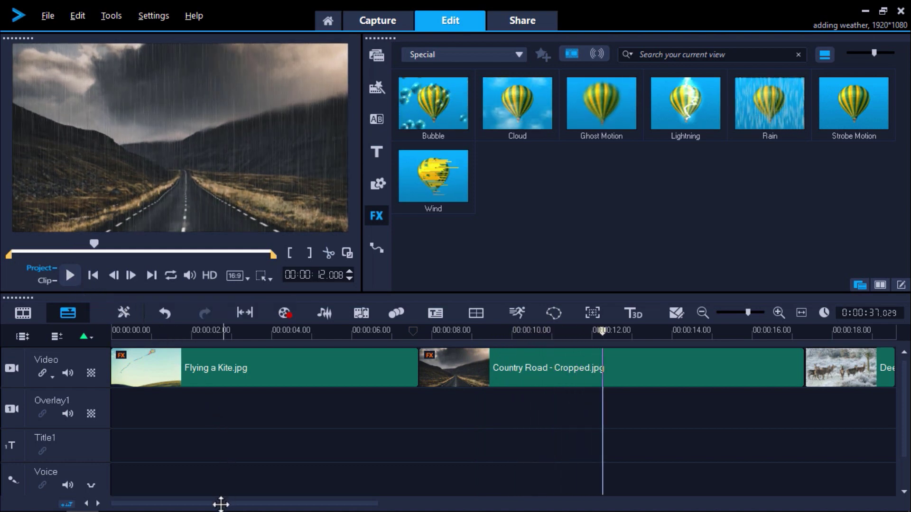
Scroll to the Deer in Winter clip and drop the Rain filter onto it.
drag(221, 504, 380, 500)
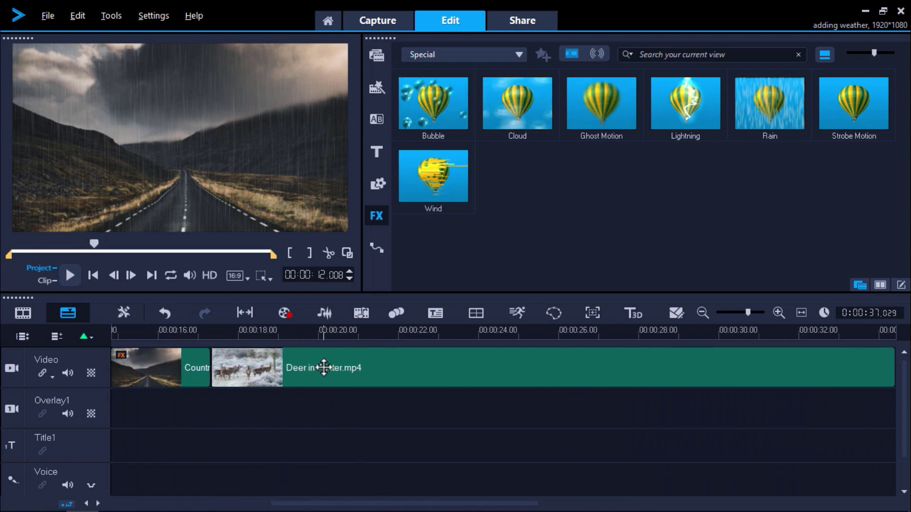
click(323, 367)
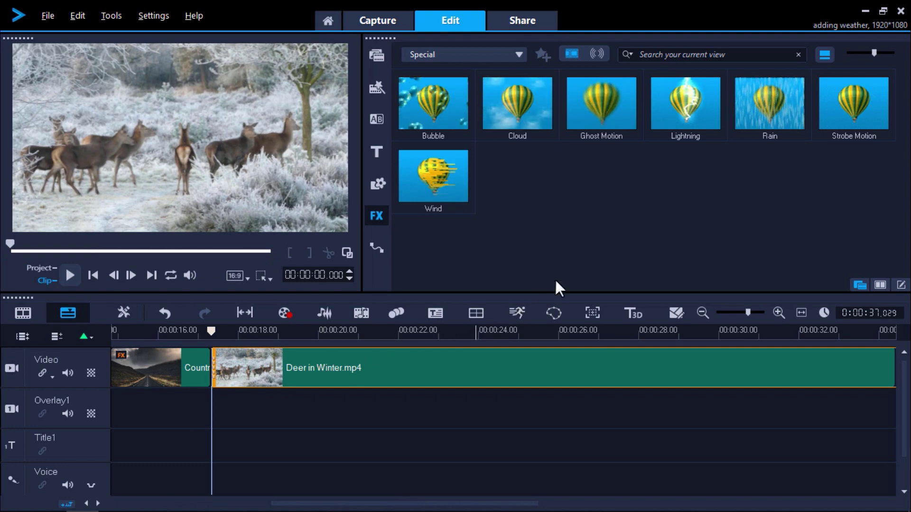
drag(747, 103, 553, 361)
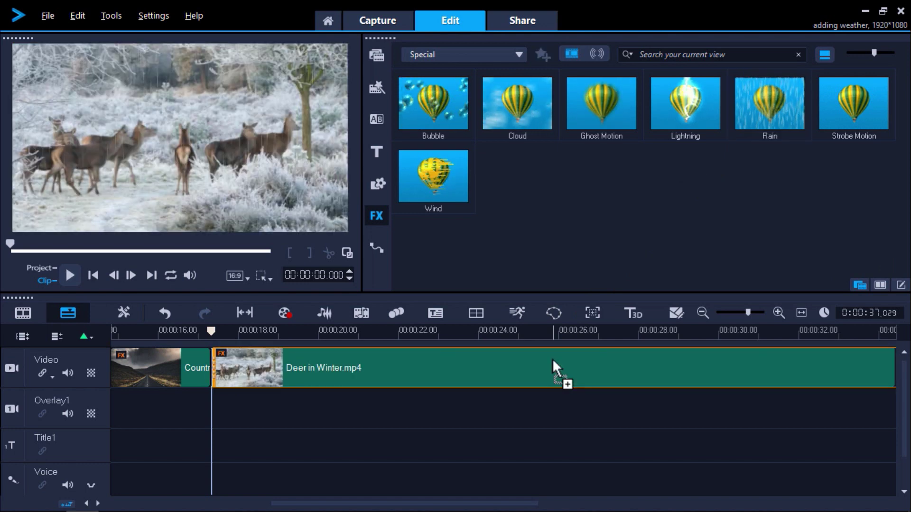
In the deer clip's Rain customization, set density 1000 and length 1.
double_click(552, 358)
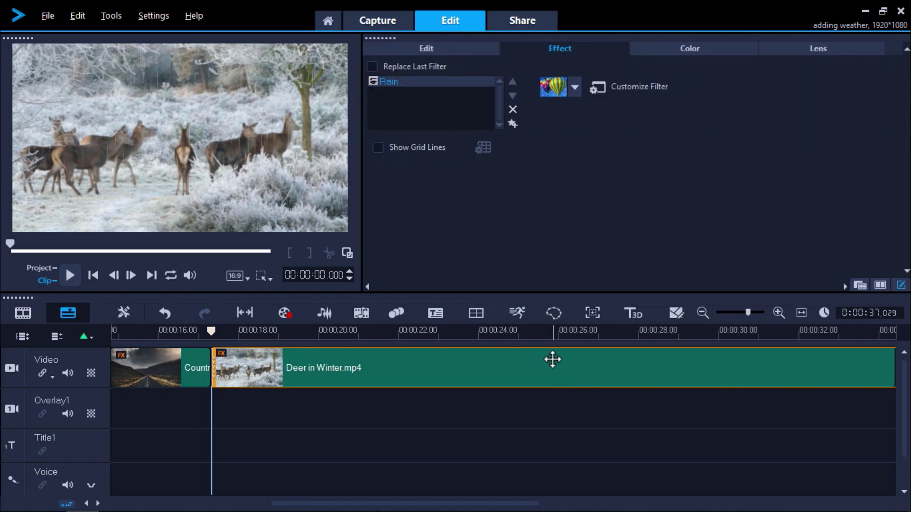
click(595, 91)
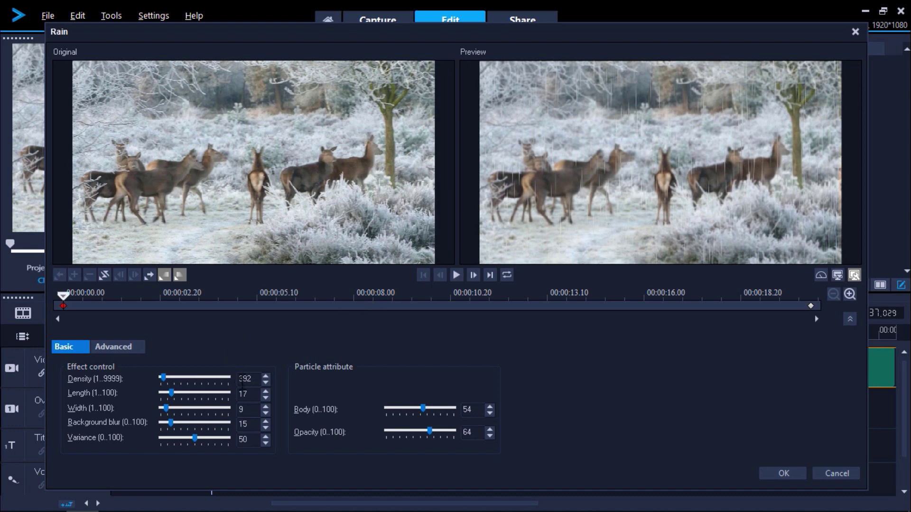
double_click(243, 380)
text(1000)
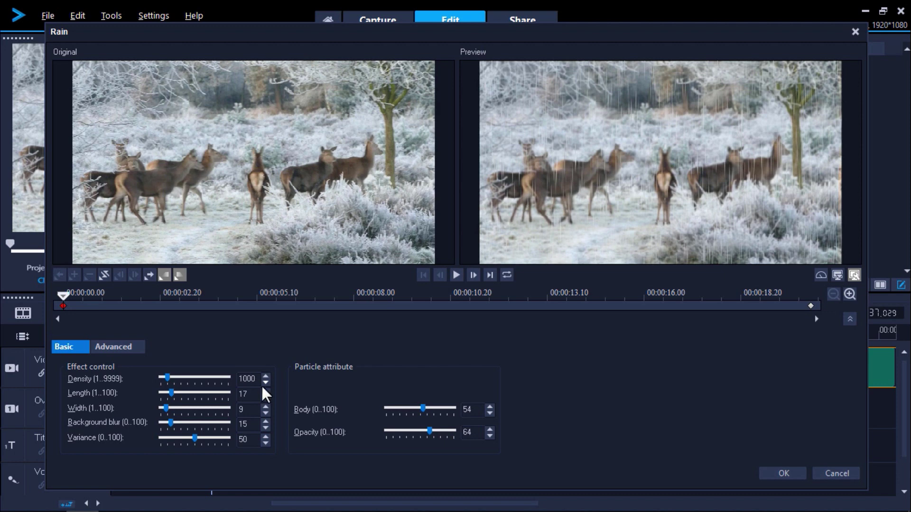
click(256, 394)
text(1)
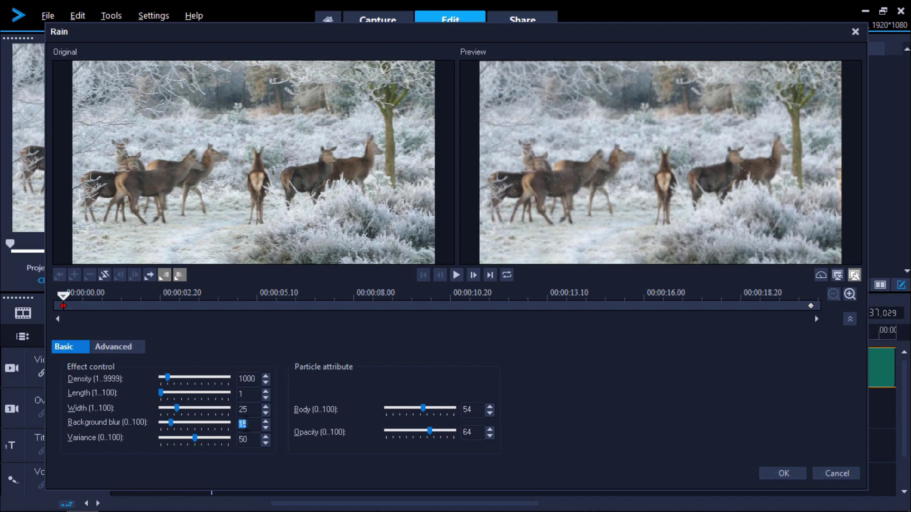
Set background blur 0, variance 85, body 0 and opacity 75 for snow-like specks.
text(0)
click(246, 442)
text(85)
text(0)
drag(466, 413, 445, 433)
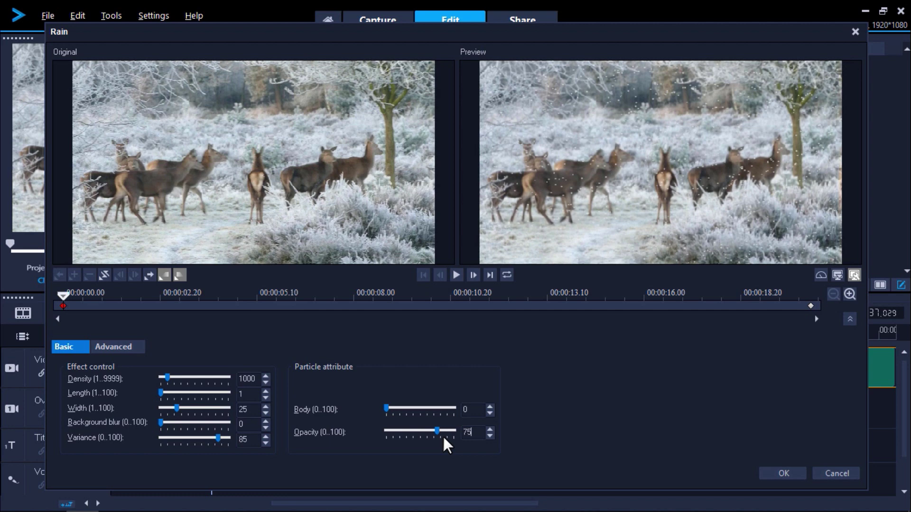
text(75)
click(136, 352)
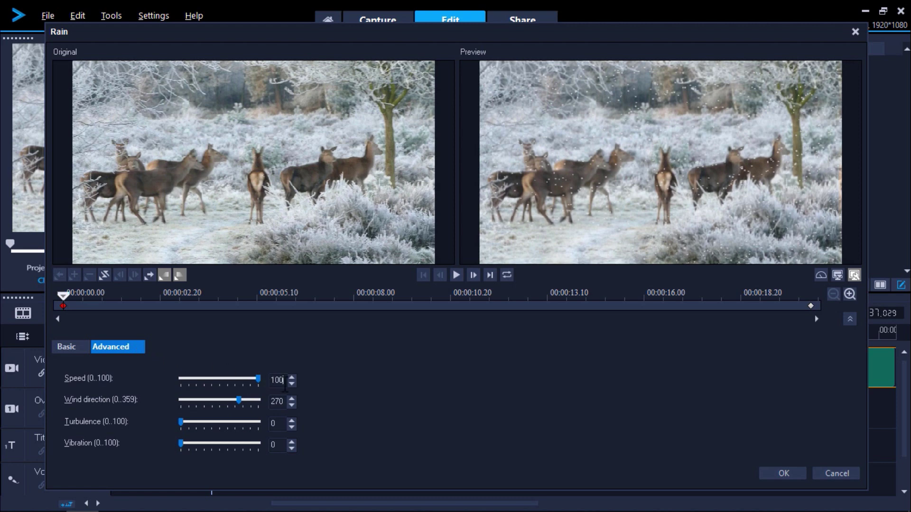
Enter 20 as the snow speed at the deer clip's first keyframe.
double_click(285, 384)
text(20)
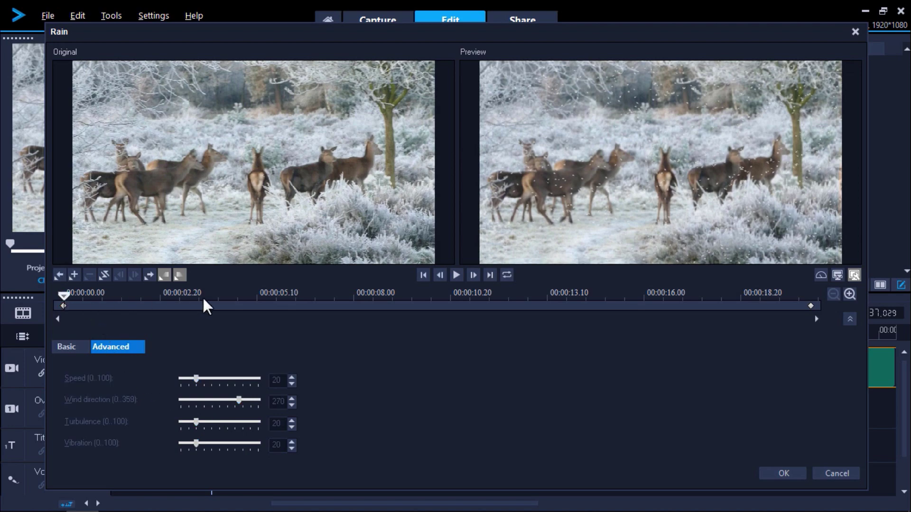
At the deer clip's end keyframe, set background blur 0 and variance 85.
click(413, 327)
drag(532, 308, 812, 311)
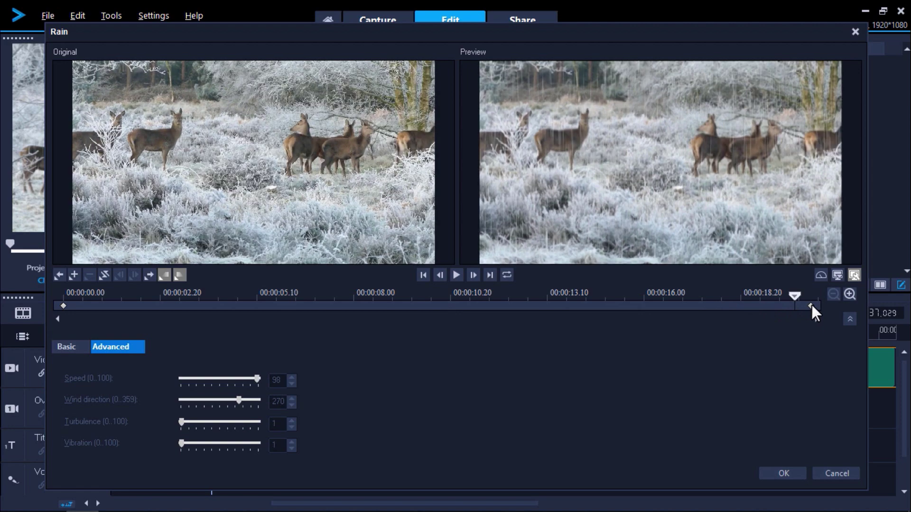
click(810, 304)
key(ctrl+Tab)
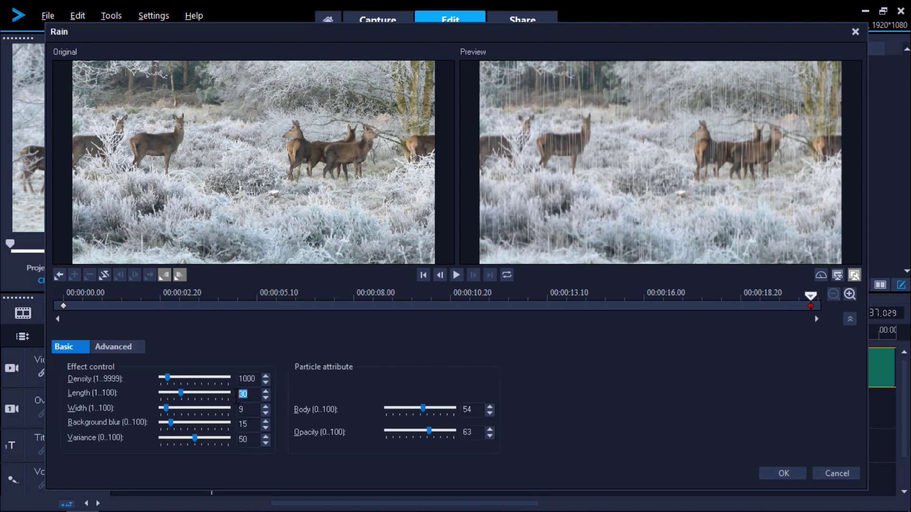
double_click(250, 424)
text(0)
double_click(241, 440)
text(85)
Set the end keyframe's speed to 20 and return the preview to the start.
click(137, 349)
double_click(275, 379)
text(20)
drag(808, 298, 62, 302)
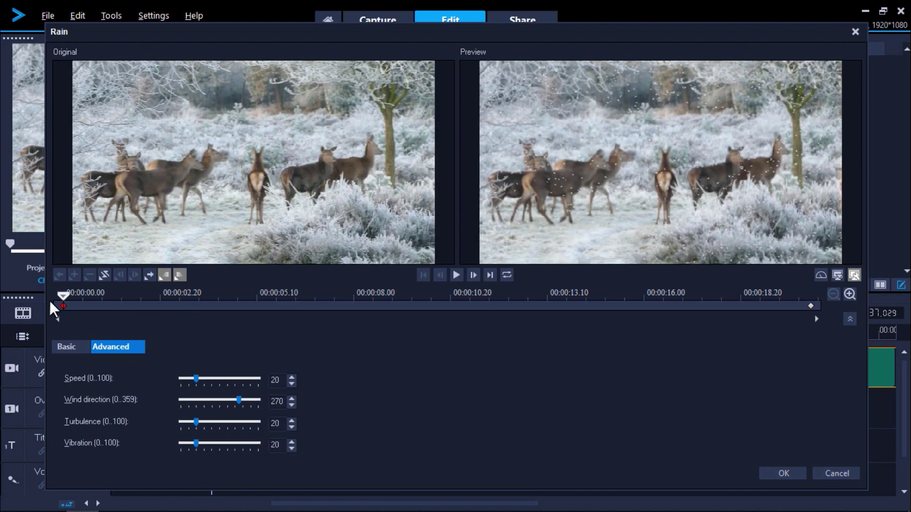
Play and then stop the Rain dialog preview of snow falling over the deer clip.
click(458, 275)
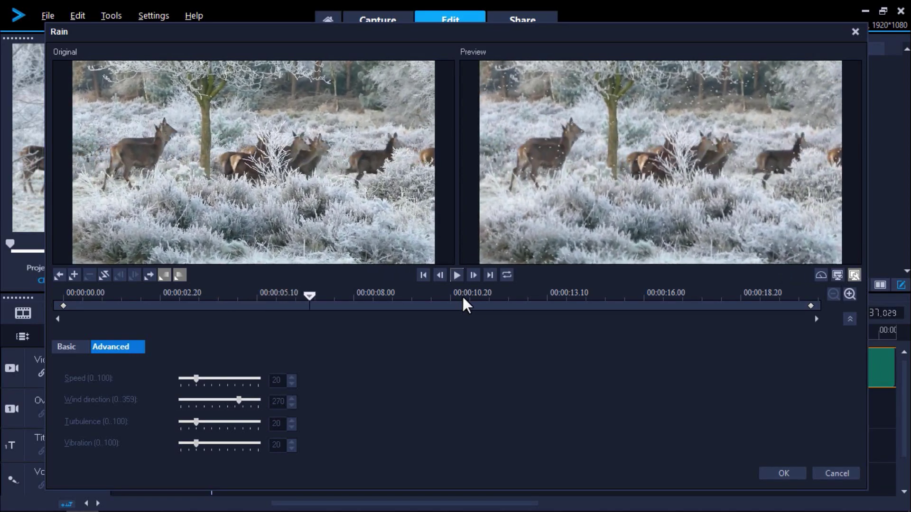
click(462, 279)
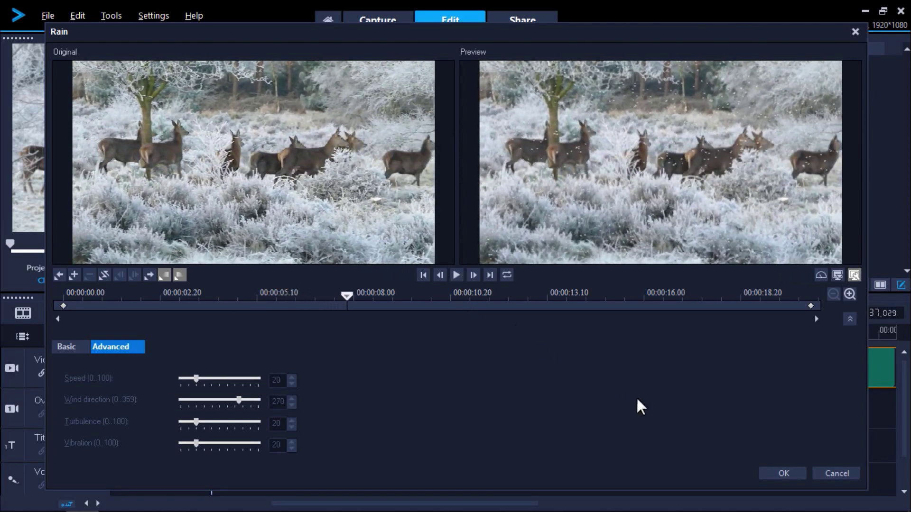
click(783, 473)
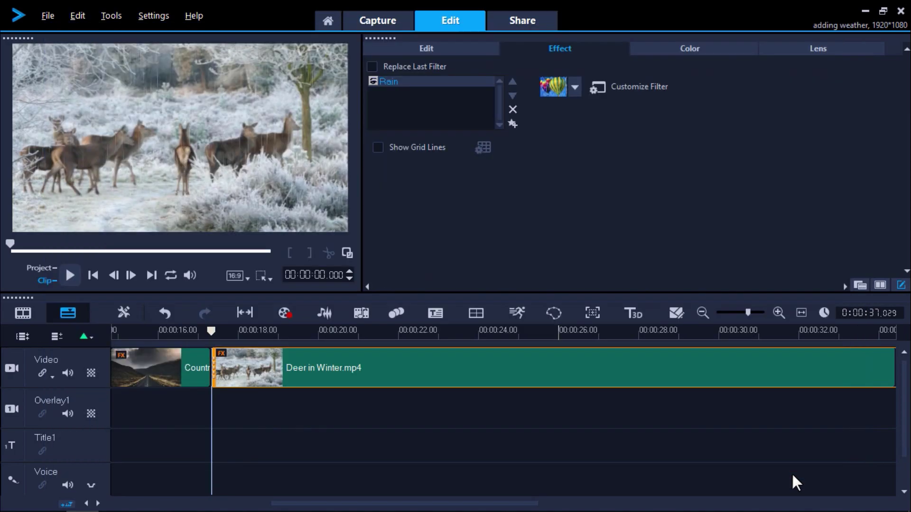